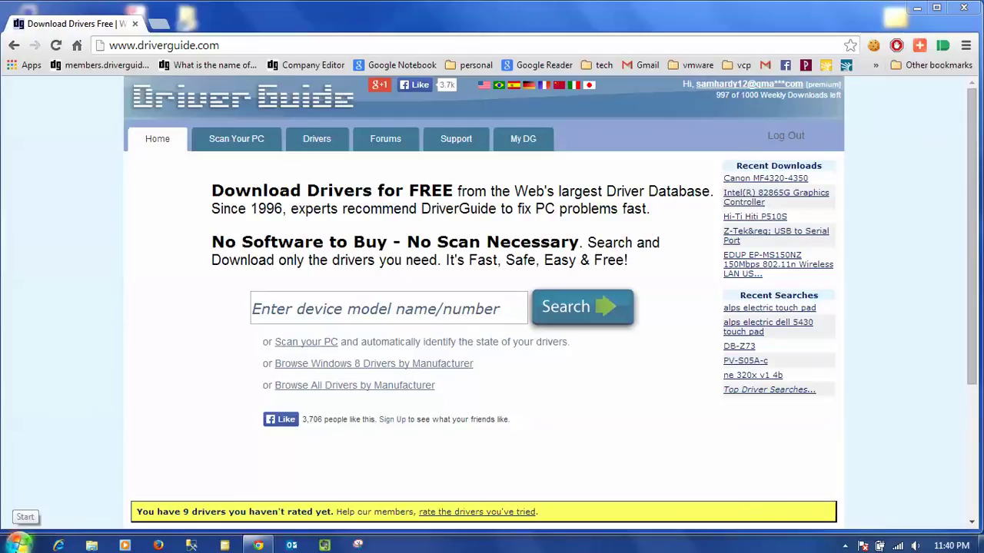
- Open Computer Management from the Start menu's Computer entry
{"action": "left_click", "coordinate": [19, 546]}
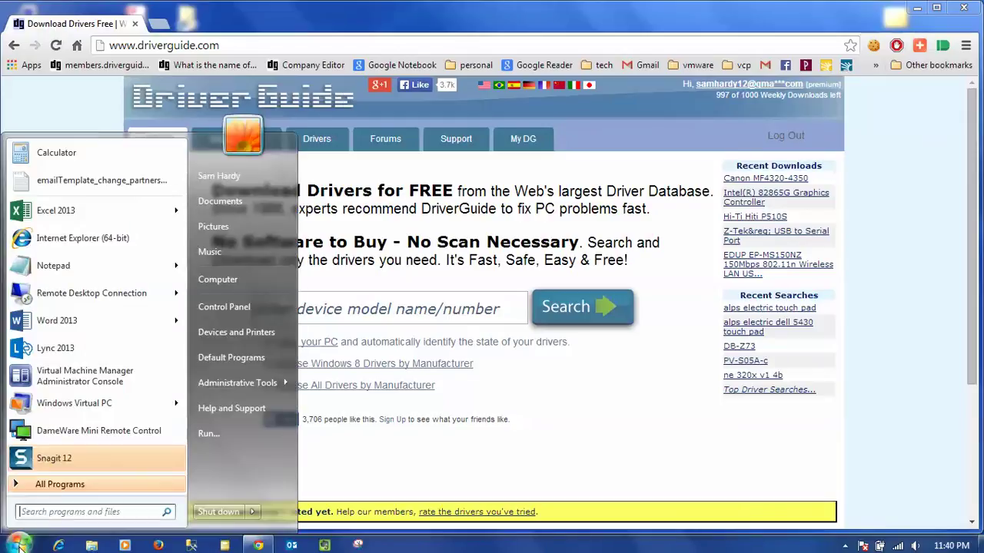
{"action": "right_click", "coordinate": [236, 283]}
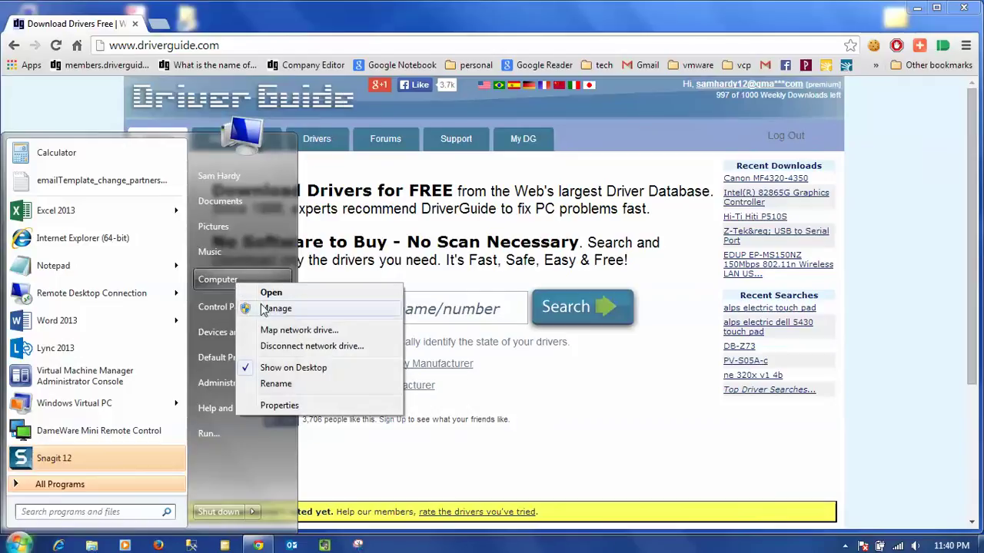
{"action": "left_click", "coordinate": [311, 315]}
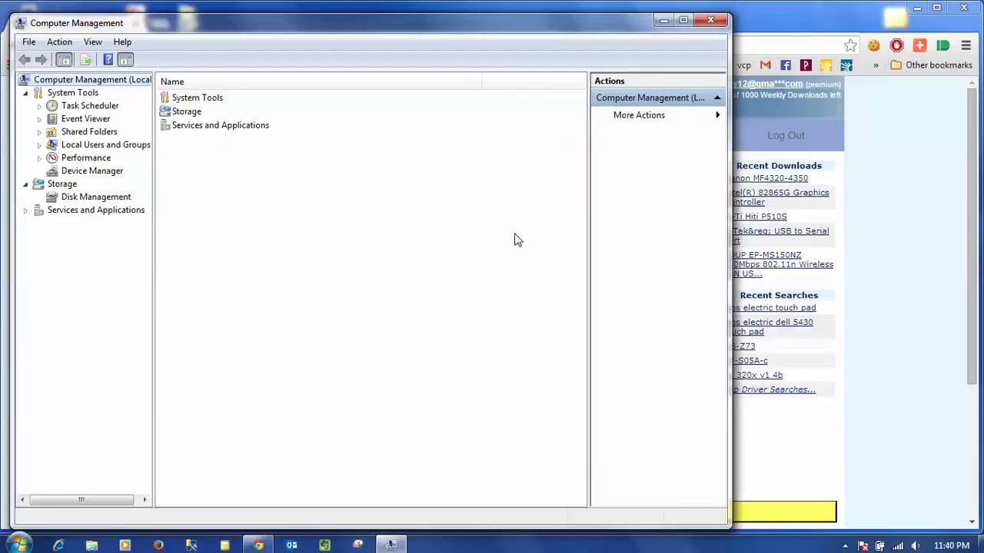
- Find Dell Touchpad under Mice and other pointing devices in Device Manager, then return to Chrome
{"action": "left_click", "coordinate": [104, 175]}
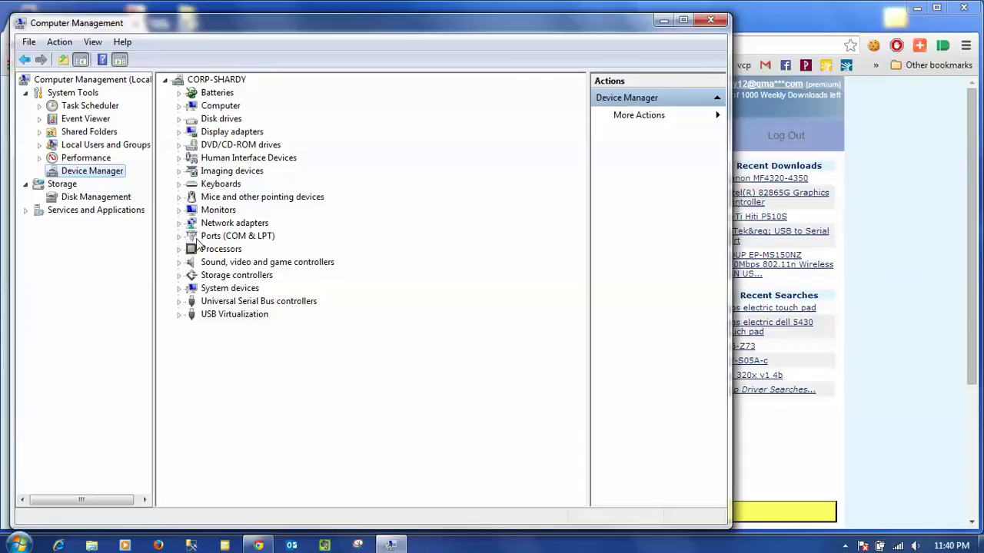
{"action": "left_click", "coordinate": [179, 197]}
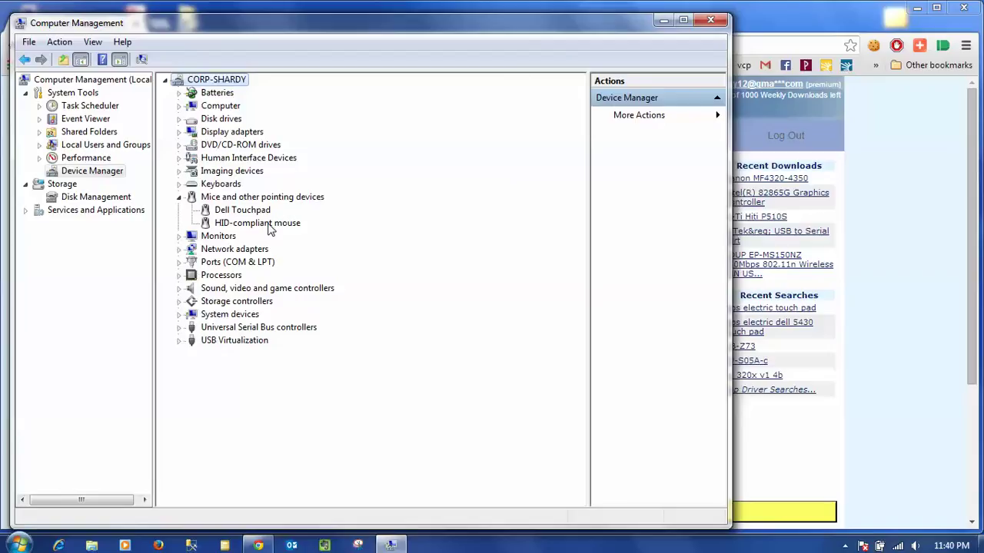
{"action": "left_click", "coordinate": [242, 211]}
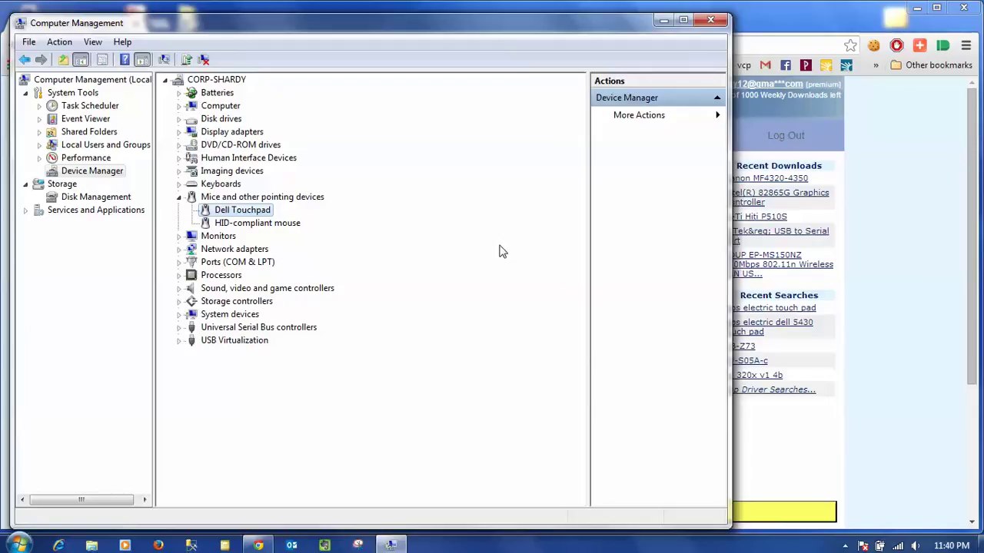
{"action": "left_click", "coordinate": [927, 275]}
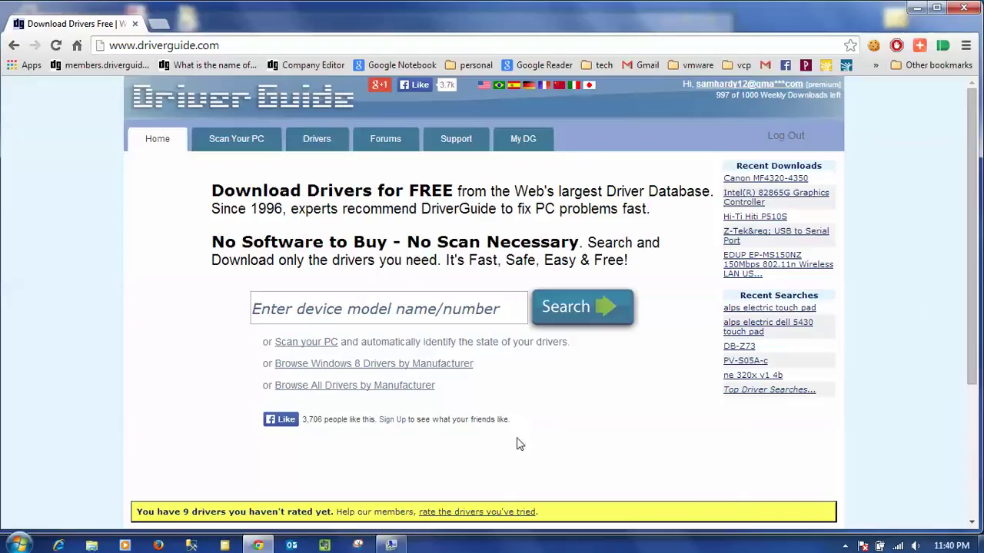
- Search DriverGuide for 'dell touchpad'
{"action": "left_click", "coordinate": [337, 307]}
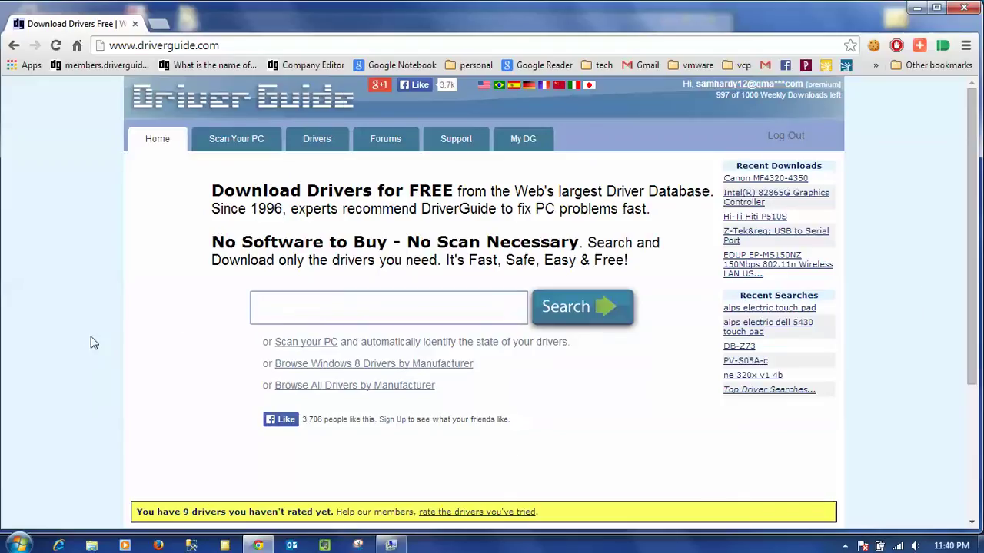
{"action": "type", "text": "dell"}
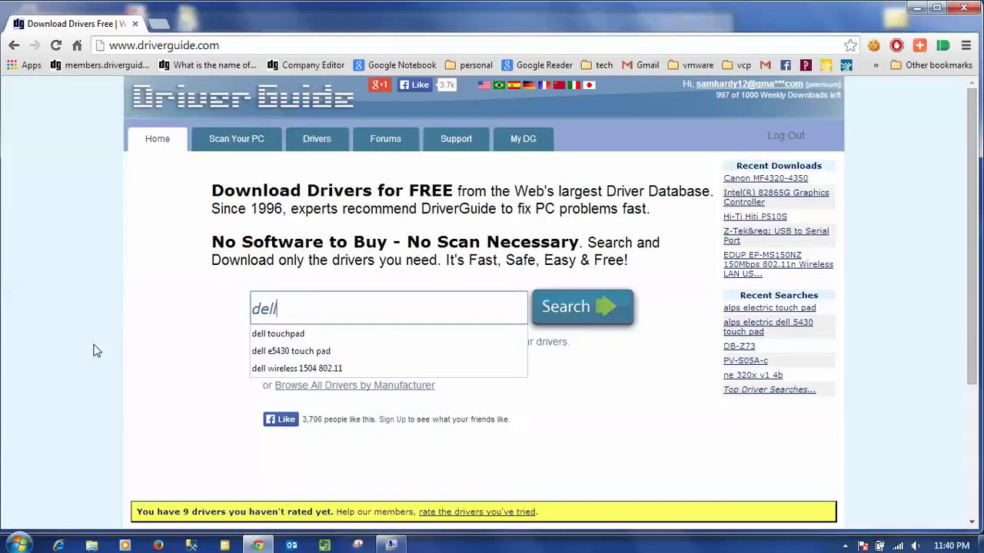
{"action": "type", "text": " touchpad"}
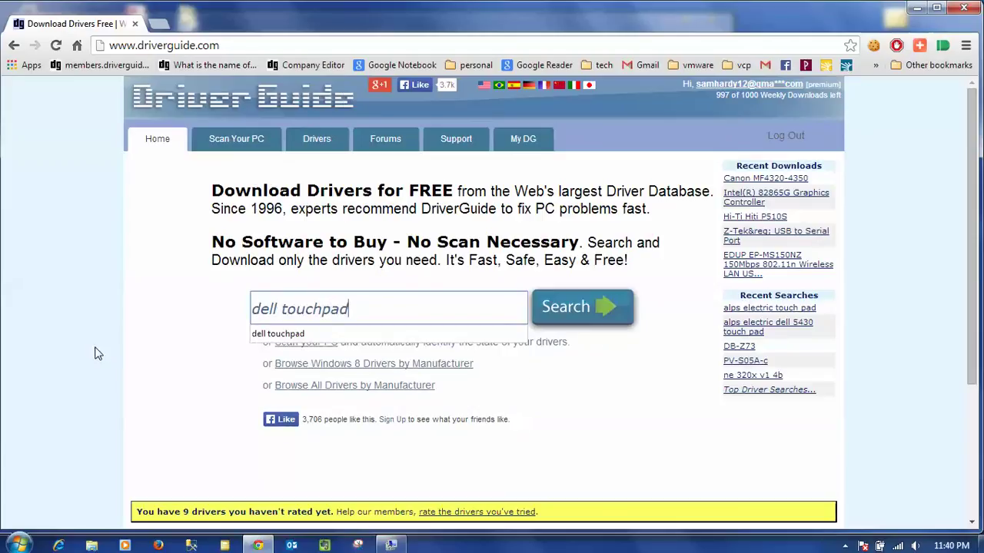
{"action": "left_click", "coordinate": [581, 309]}
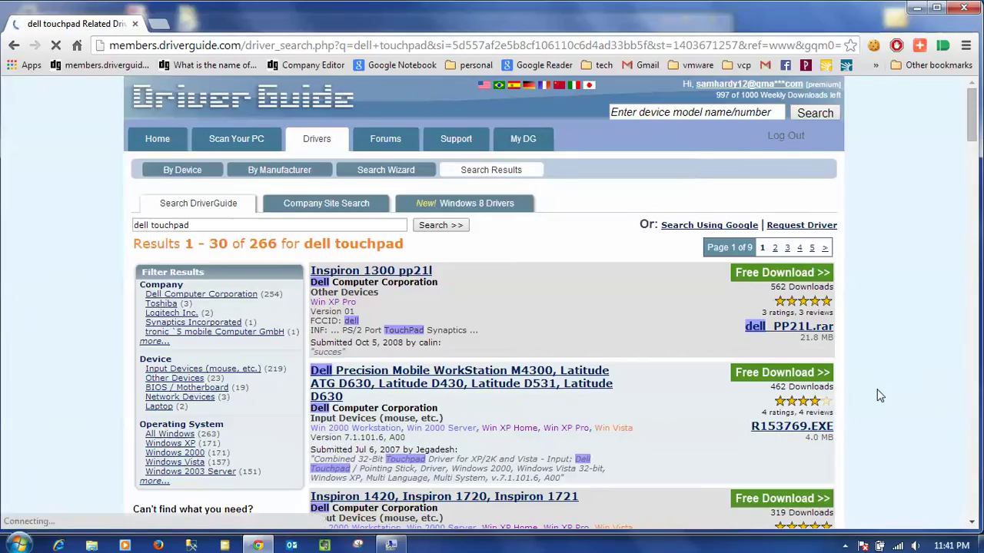
- Scroll the 266 results and open the Latitude E6430 touchpad driver details
{"action": "scroll", "coordinate": [892, 390], "scroll_direction": "down", "scroll_amount": 2}
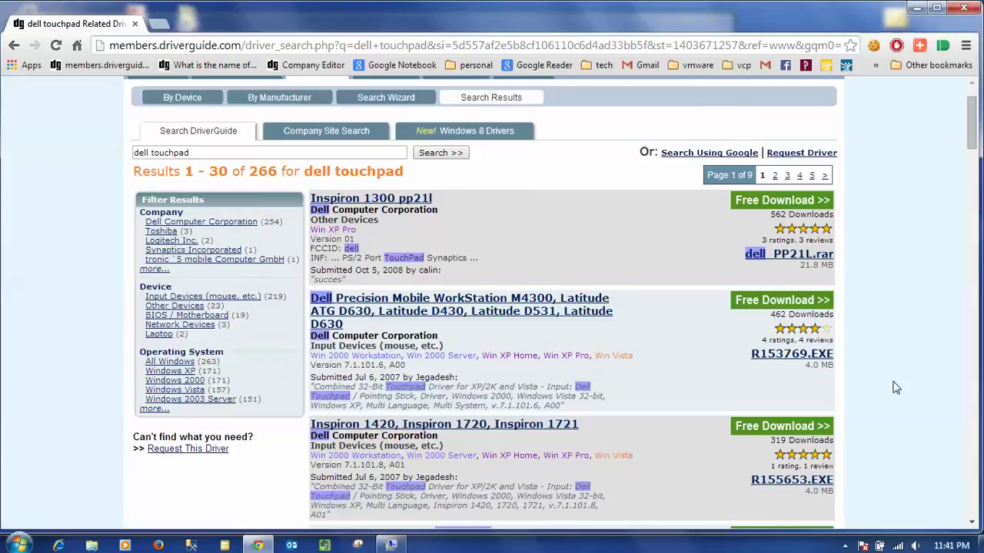
{"action": "scroll", "coordinate": [927, 363], "scroll_direction": "down", "scroll_amount": 2}
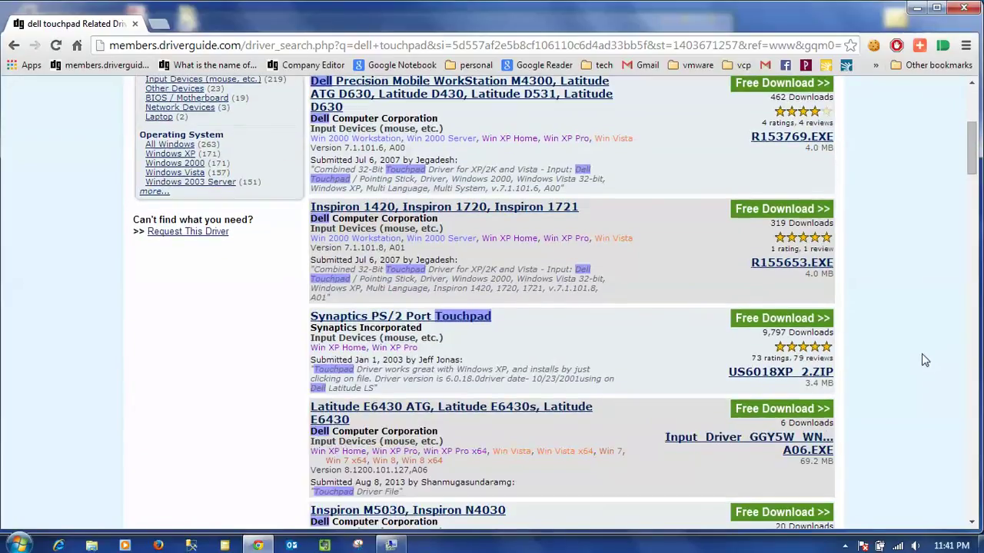
{"action": "scroll", "coordinate": [921, 353], "scroll_direction": "down", "scroll_amount": 1}
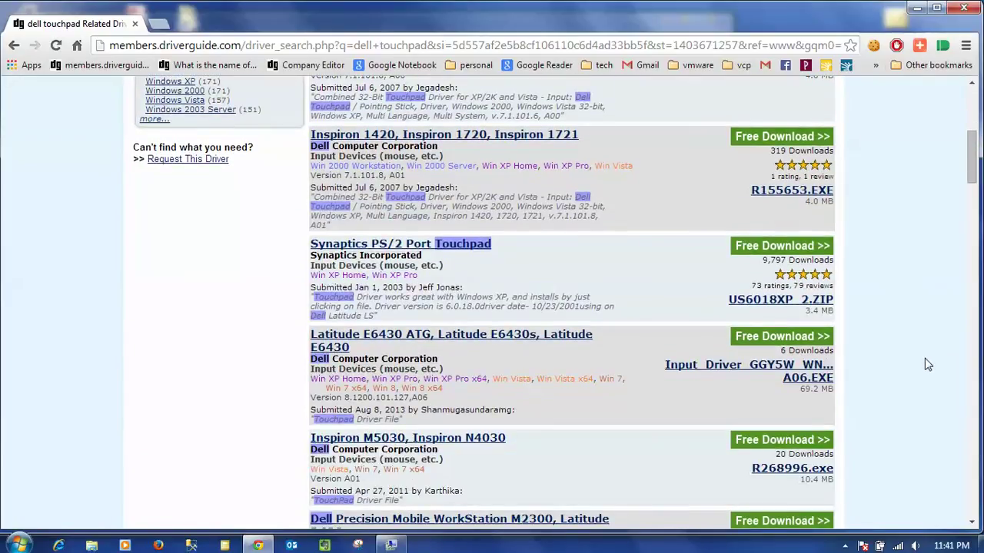
{"action": "scroll", "coordinate": [926, 361], "scroll_direction": "down", "scroll_amount": 1}
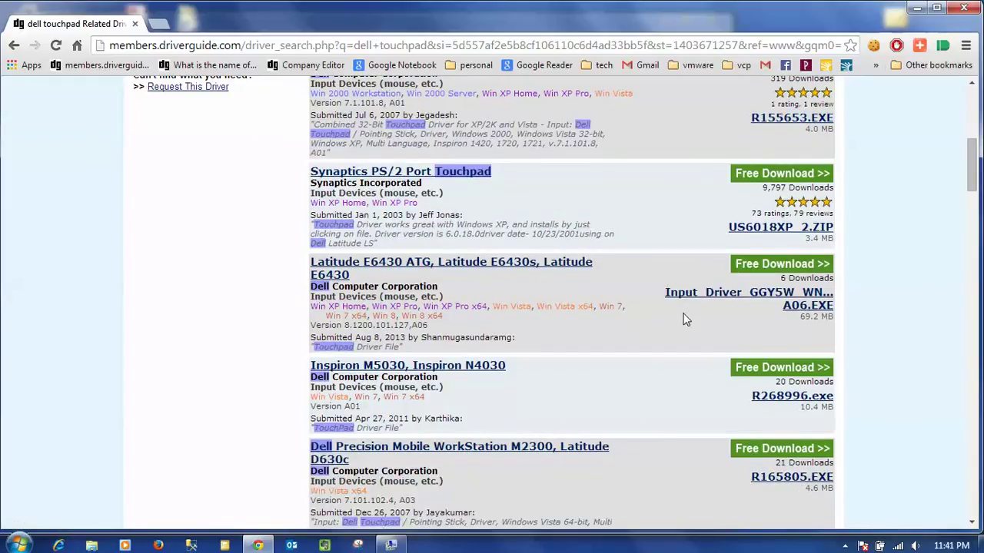
{"action": "left_click", "coordinate": [736, 300]}
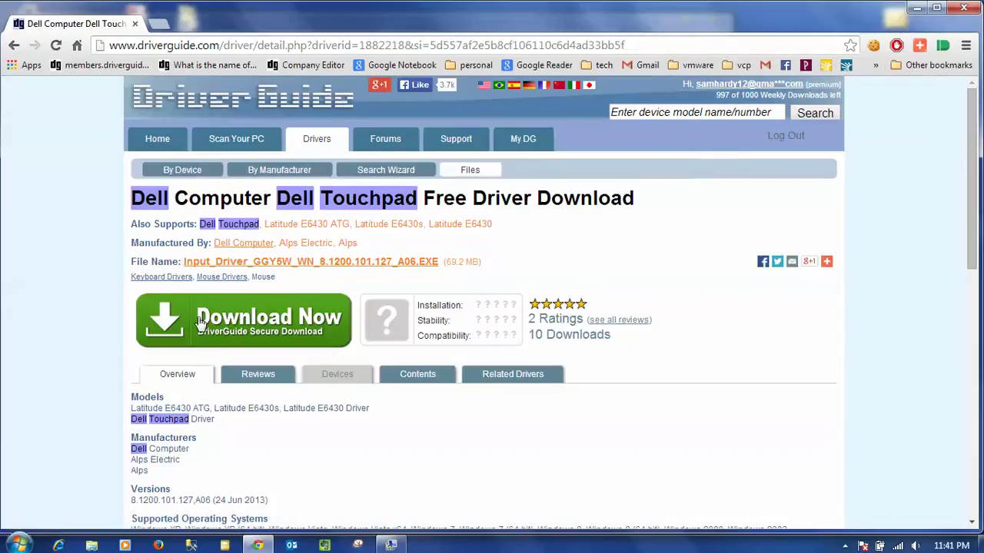
- Save Input_Driver_GGY5W_WN_8.1200.101.127_A06.EXE (69.2 MB) into the Downloads folder
{"action": "left_click_drag", "start_coordinate": [153, 261], "coordinate": [366, 265]}
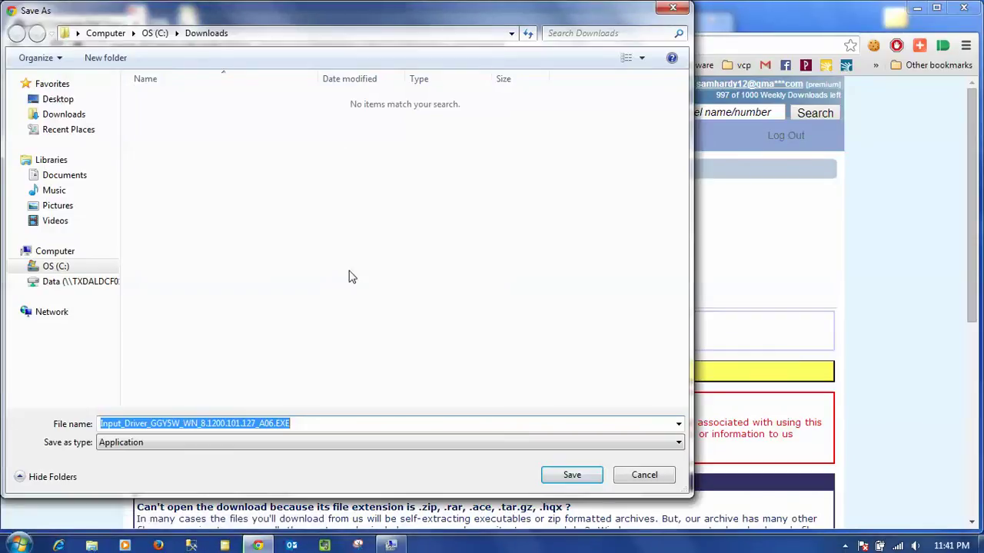
{"action": "left_click", "coordinate": [573, 475]}
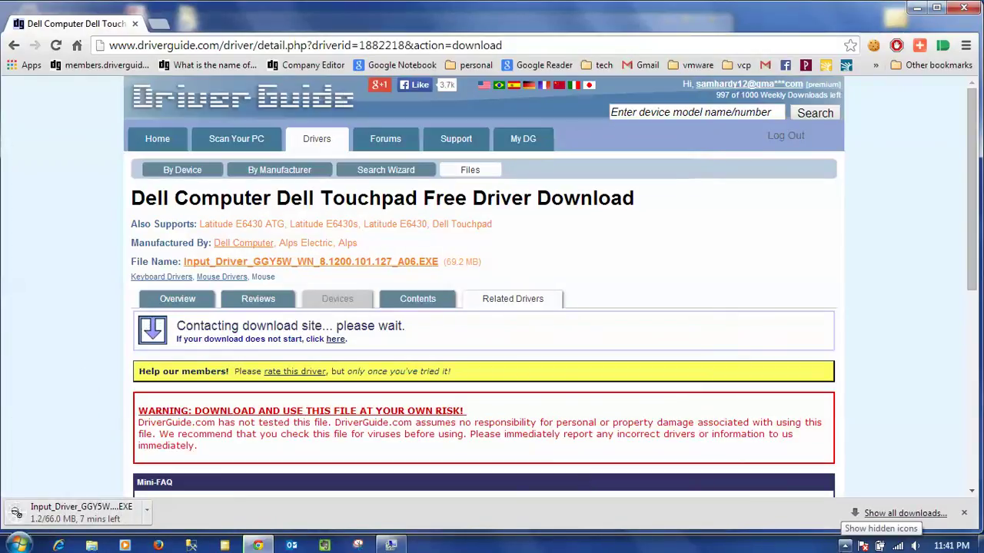
{"action": "left_click", "coordinate": [844, 546]}
{"action": "left_click", "coordinate": [836, 476]}
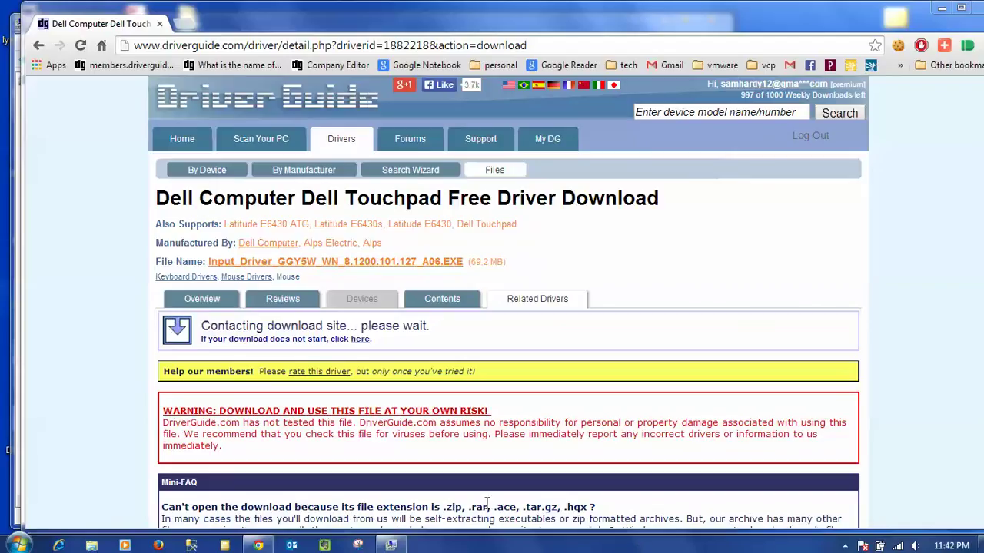
- Locate the downloaded Input_Driver installer in OS (C:) > Downloads
{"action": "left_click", "coordinate": [92, 545]}
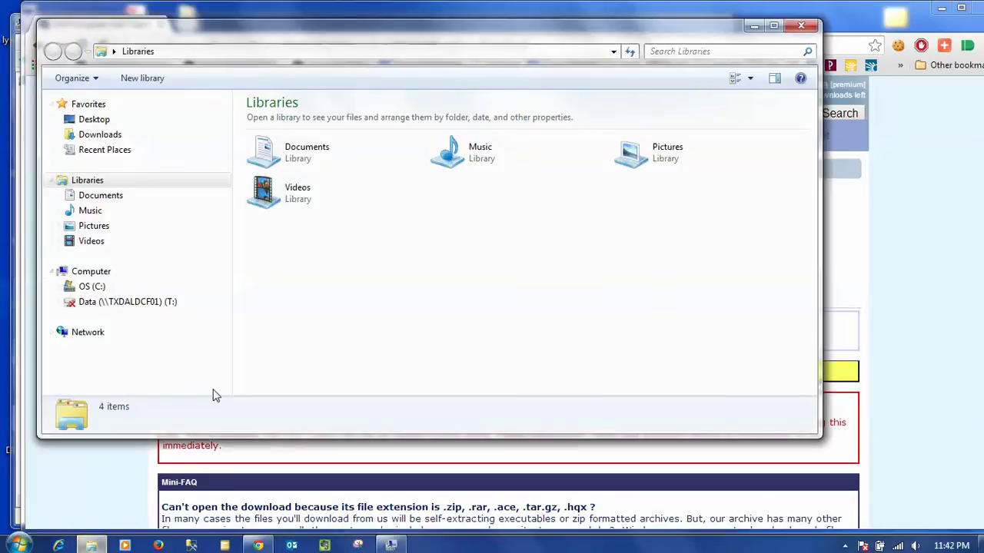
{"action": "left_click", "coordinate": [93, 288]}
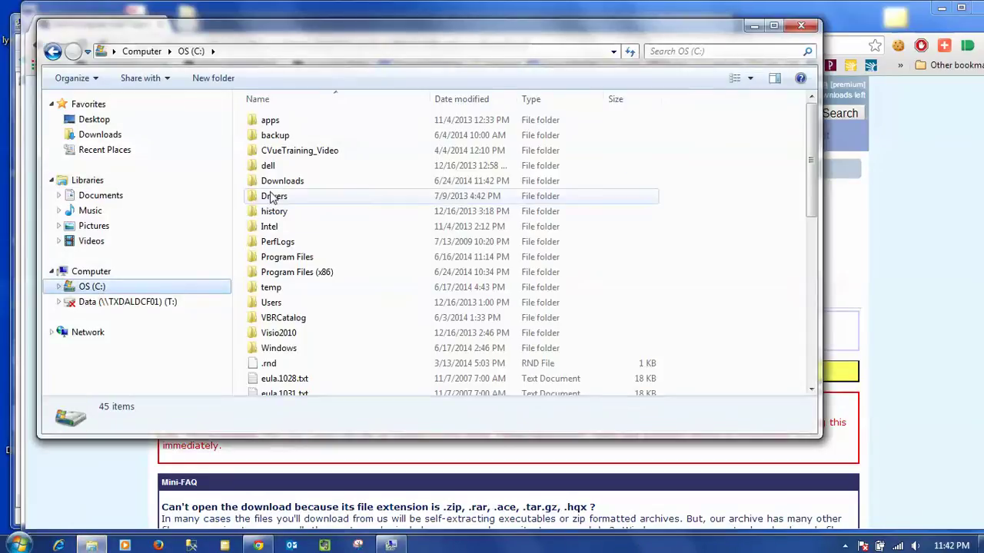
{"action": "double_click", "coordinate": [274, 184]}
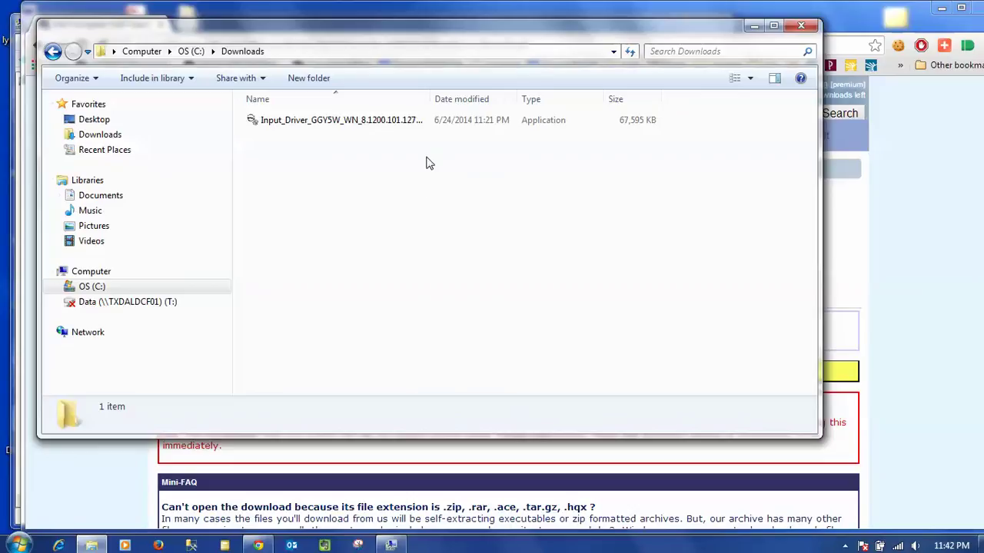
{"action": "left_click", "coordinate": [414, 125]}
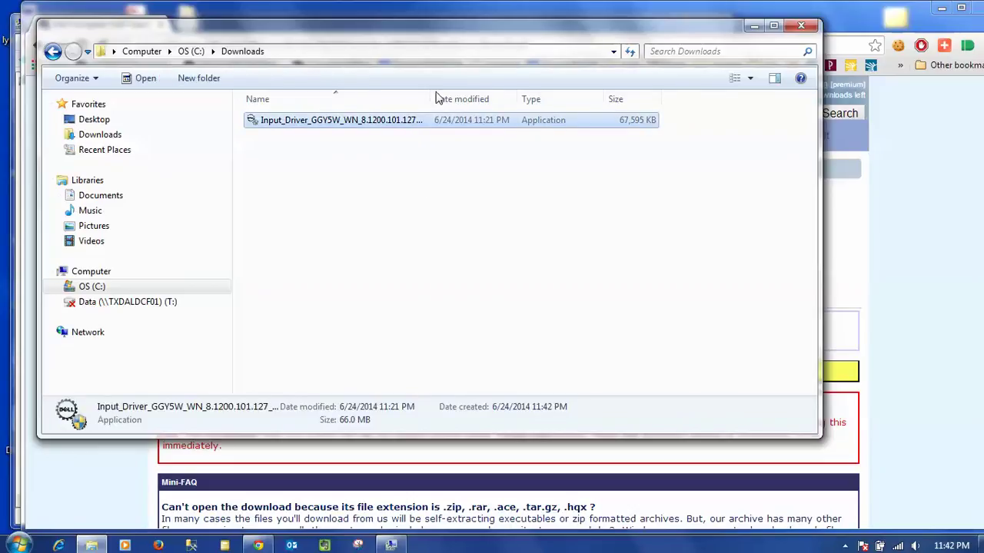
{"action": "left_click_drag", "start_coordinate": [433, 103], "coordinate": [478, 101]}
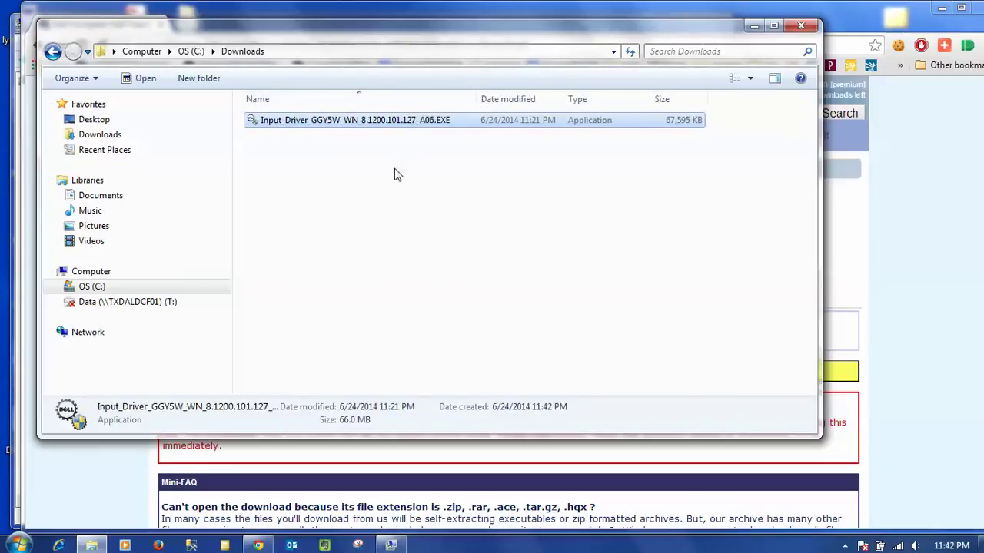
- Run the installer, choose Install, and let Setup launch the Alps driver wizard
{"action": "double_click", "coordinate": [389, 130]}
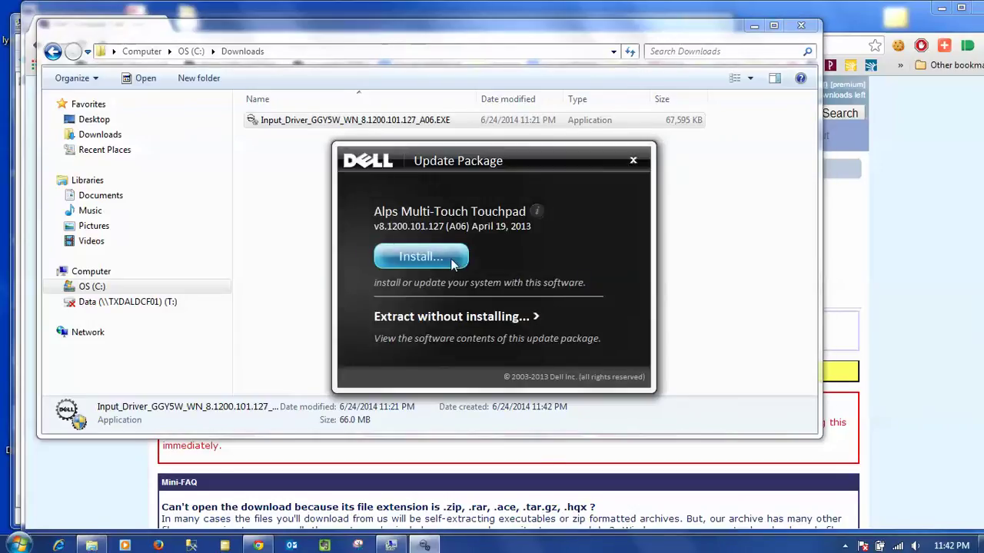
{"action": "left_click", "coordinate": [456, 265]}
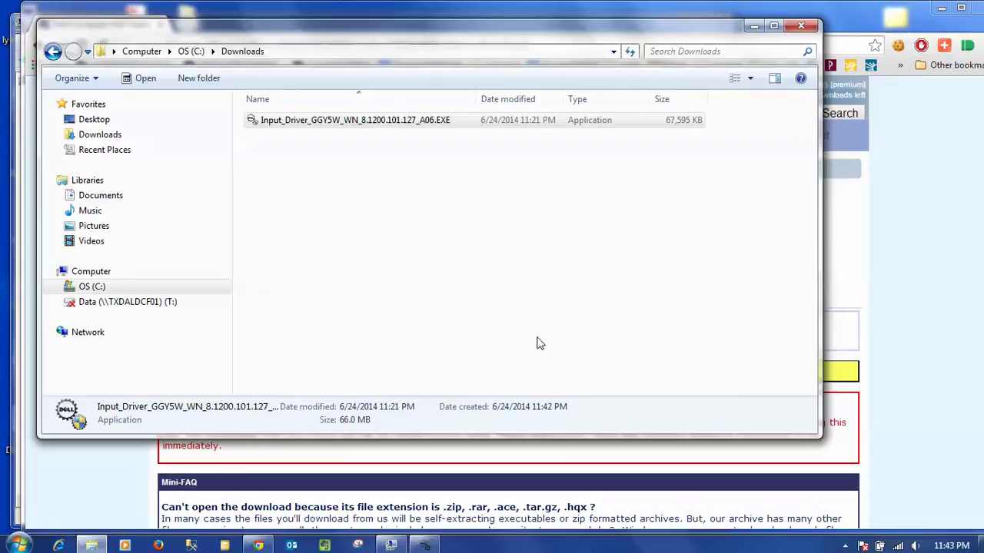
{"action": "left_click", "coordinate": [539, 338]}
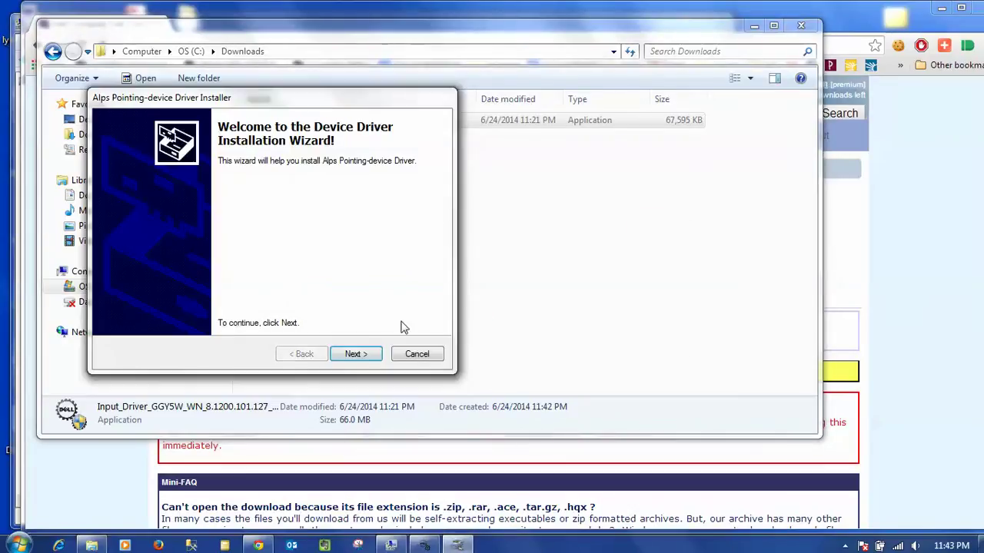
- Install the Alps Dell Touchpad driver until Device Updated, then switch back to Chrome
{"action": "left_click", "coordinate": [367, 354]}
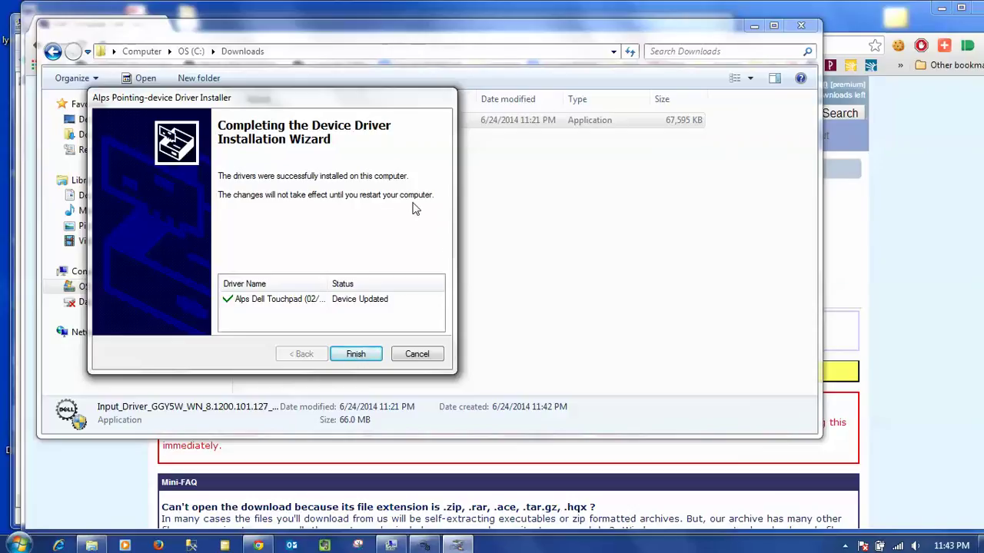
{"action": "left_click", "coordinate": [376, 357]}
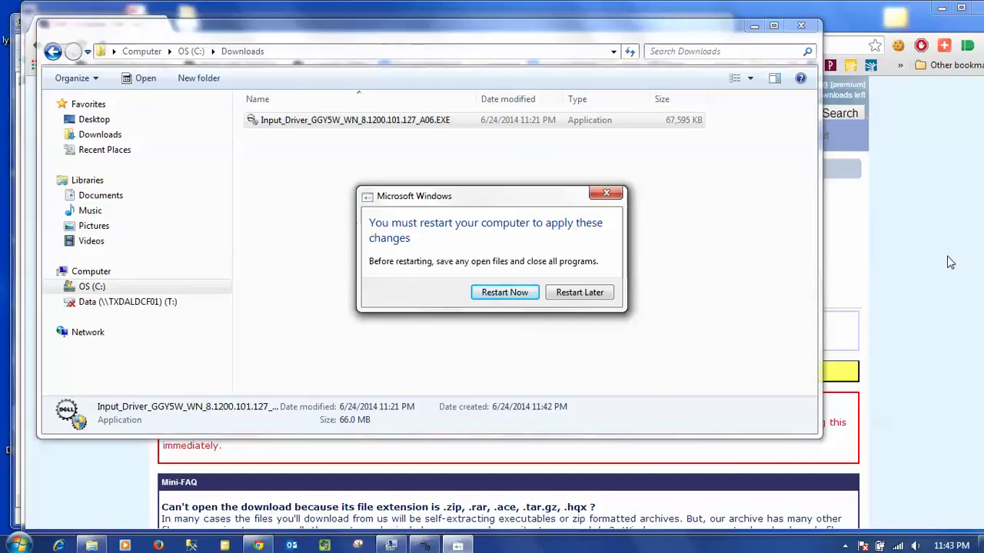
{"action": "key", "text": "alt+Tab"}
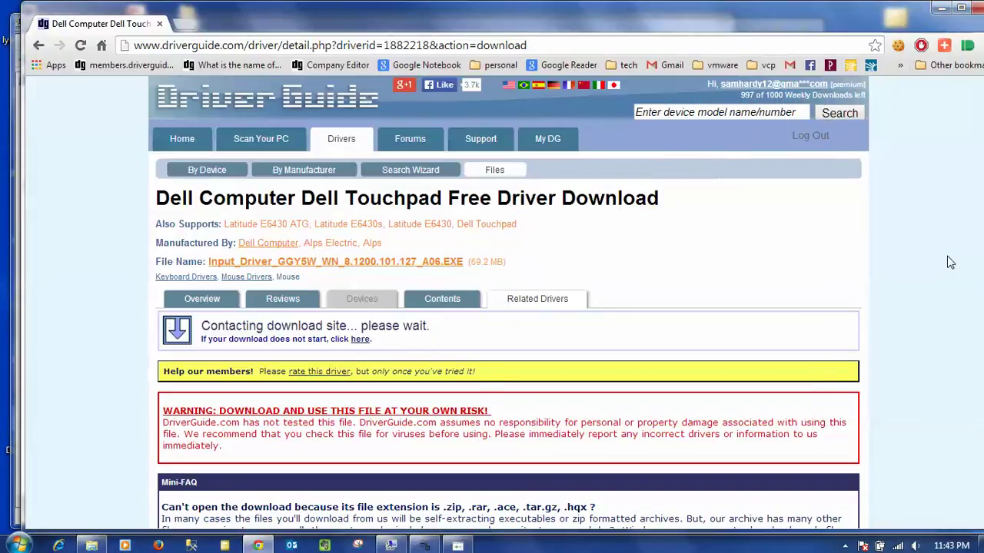